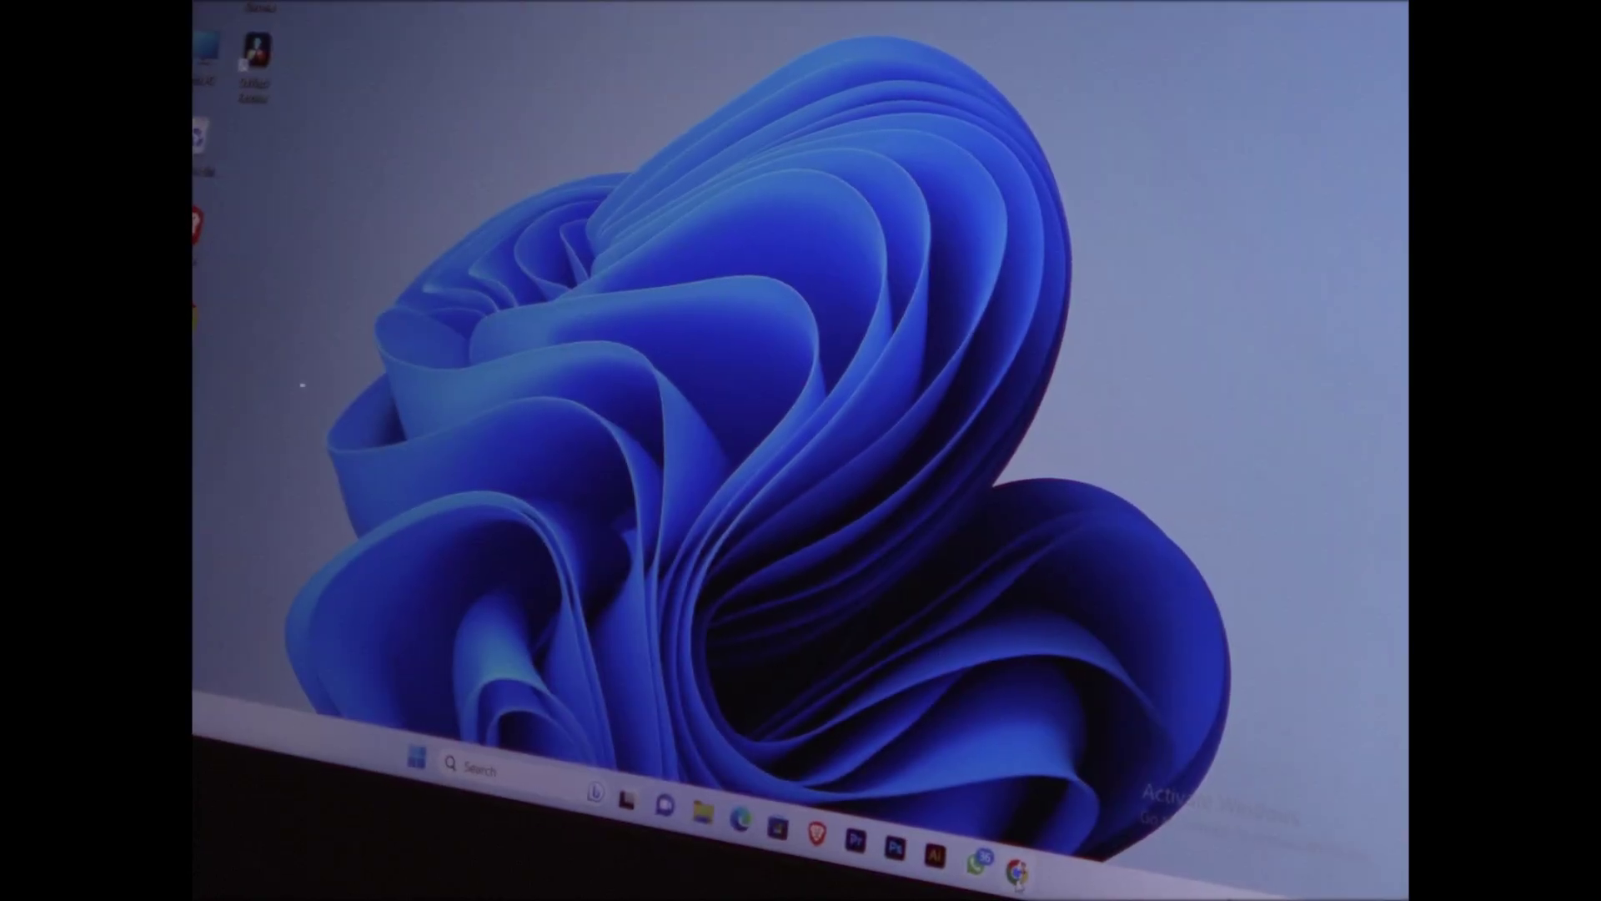
Search YouTube in Chrome for 'talha anjum' via the search suggestion.
left_click(1016, 871)
left_click(625, 371)
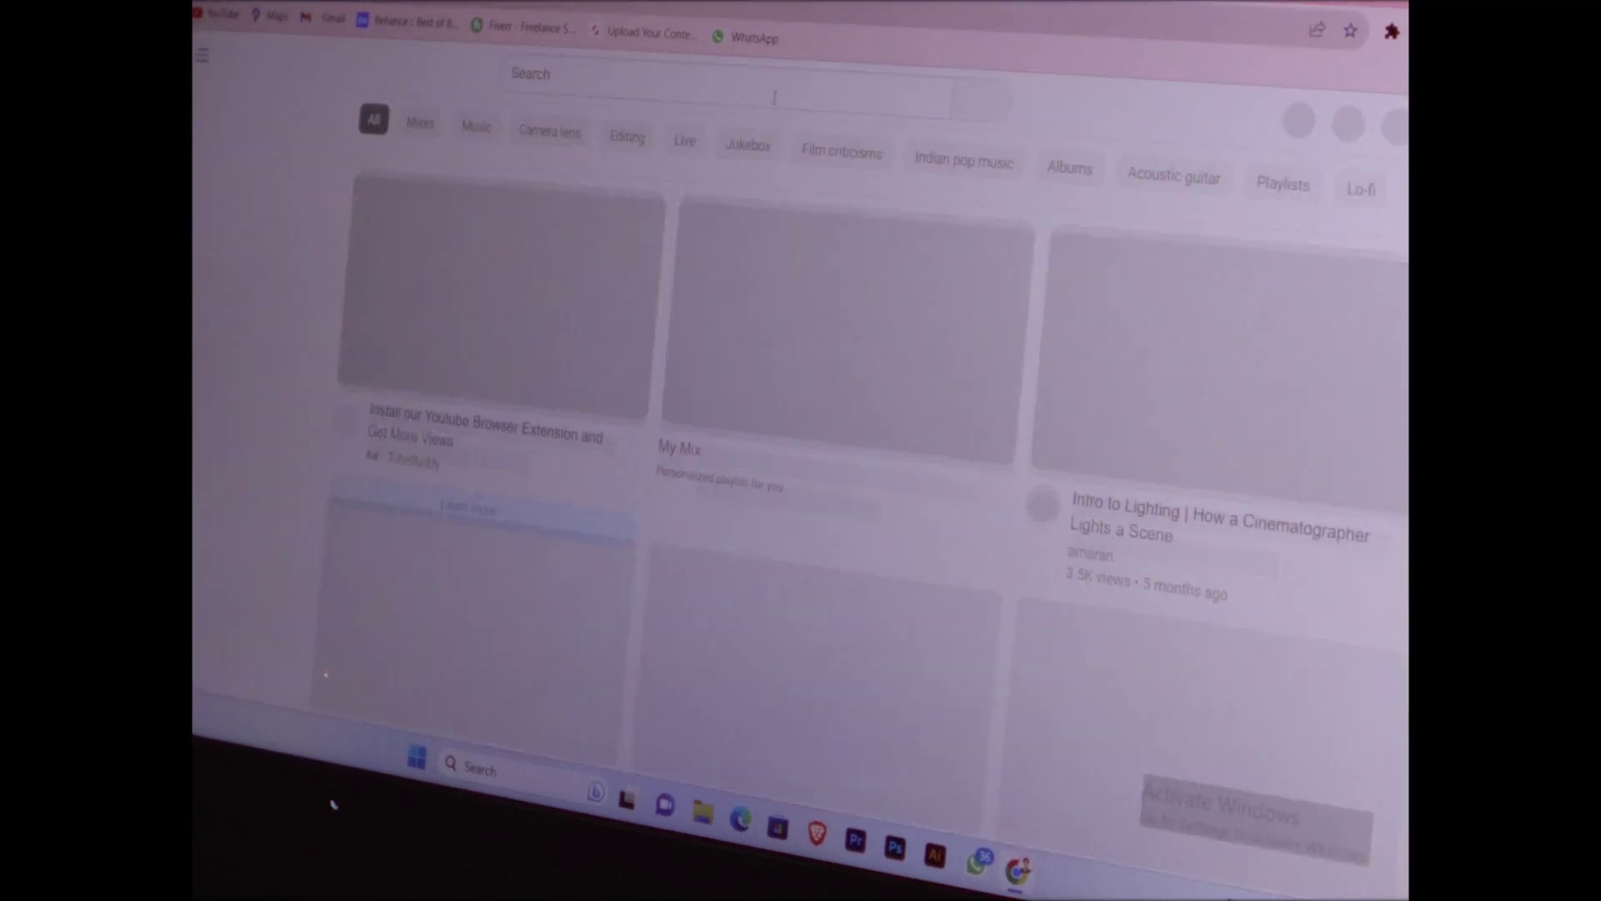
type("tsl")
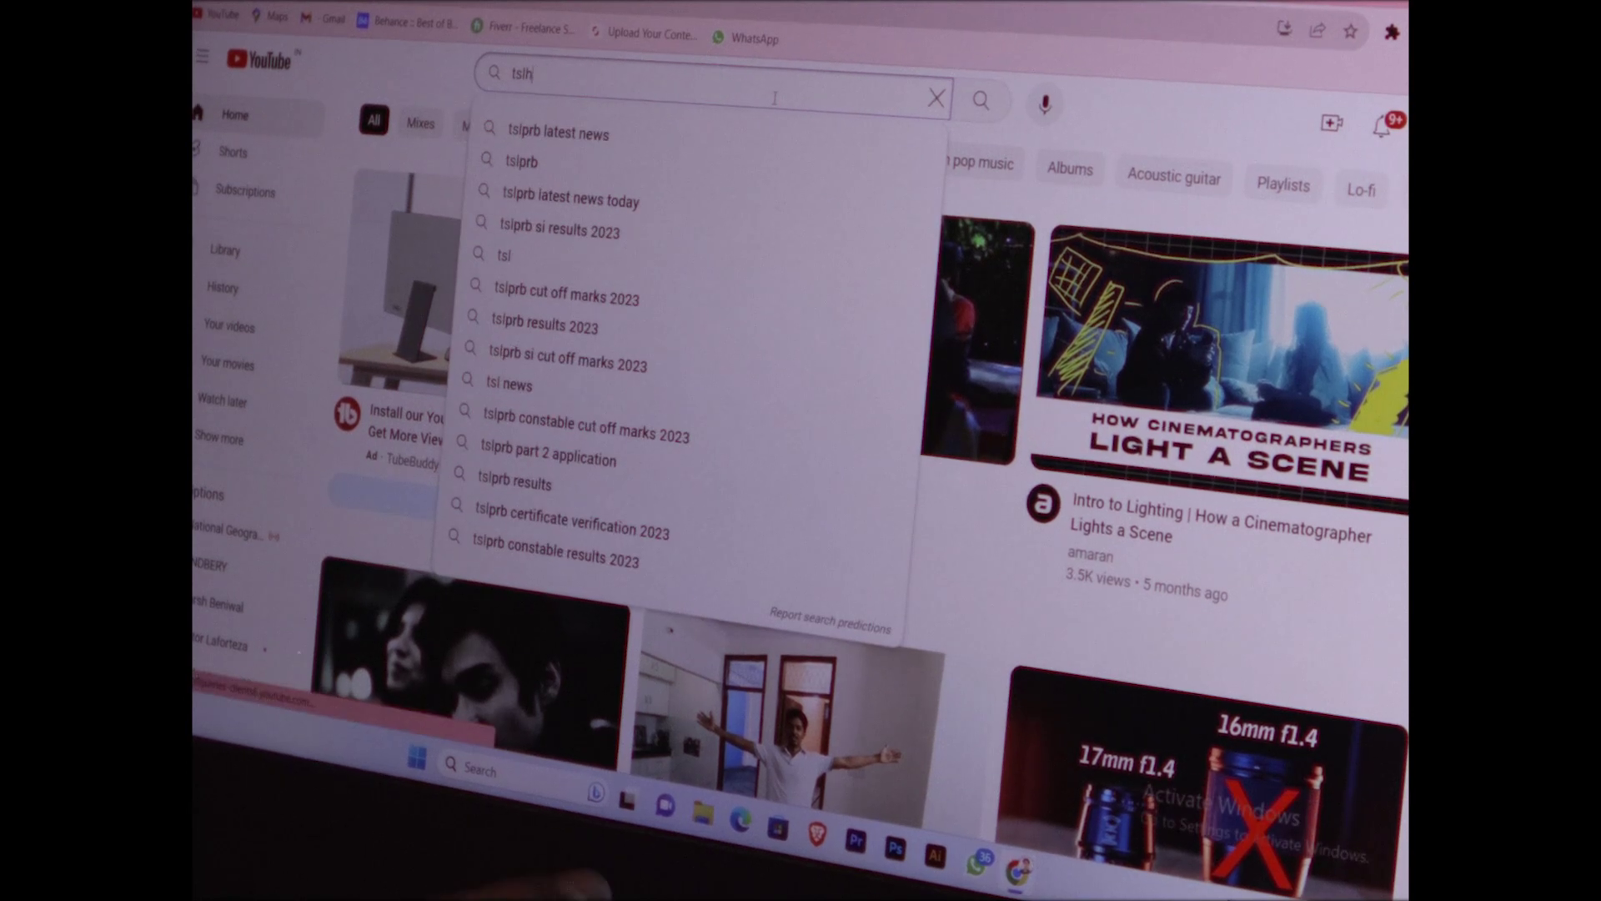
type("h")
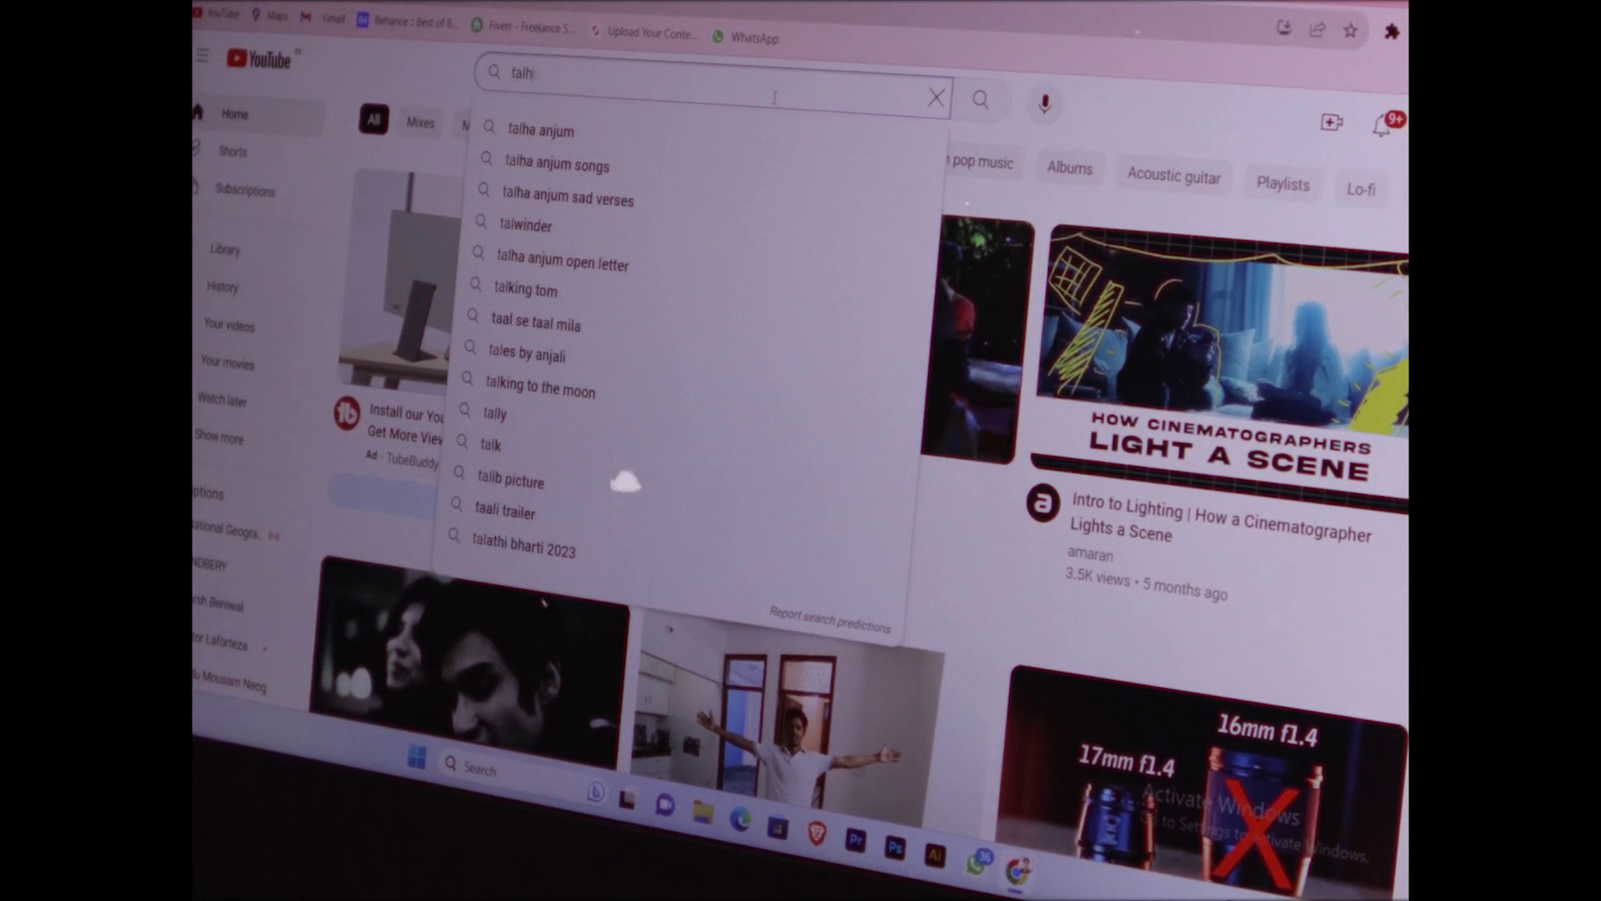
type("a anjum")
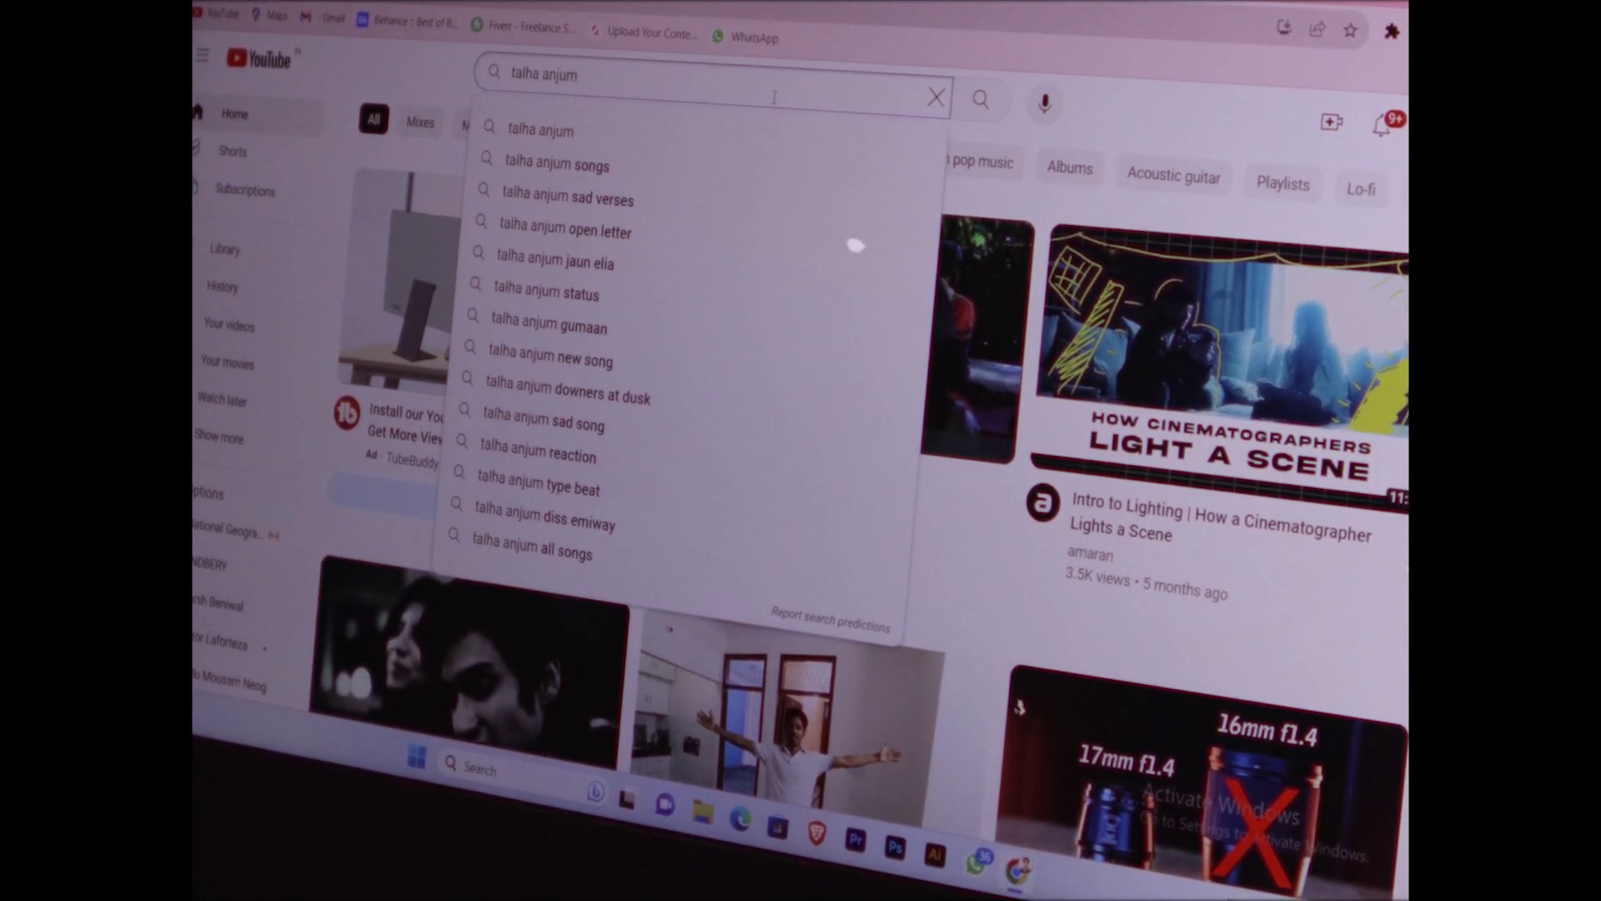
left_click(639, 148)
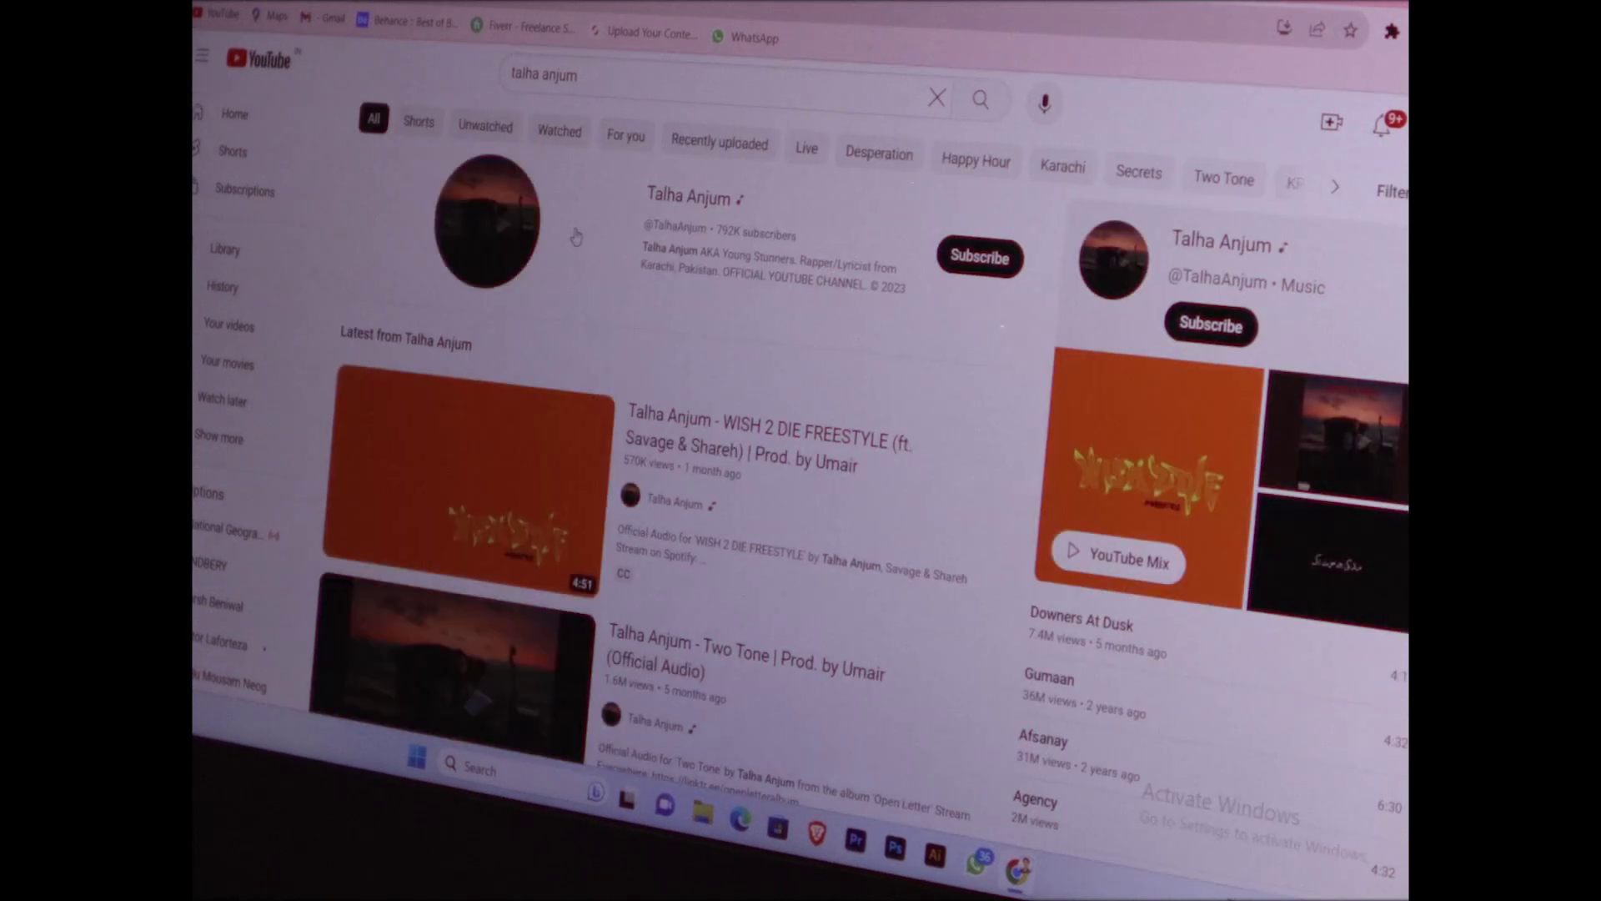
scroll(576, 272, "down", 3)
scroll(576, 271, "down", 3)
Open one Talha Anjum song, return to results, and play a different song instead.
left_click(506, 213)
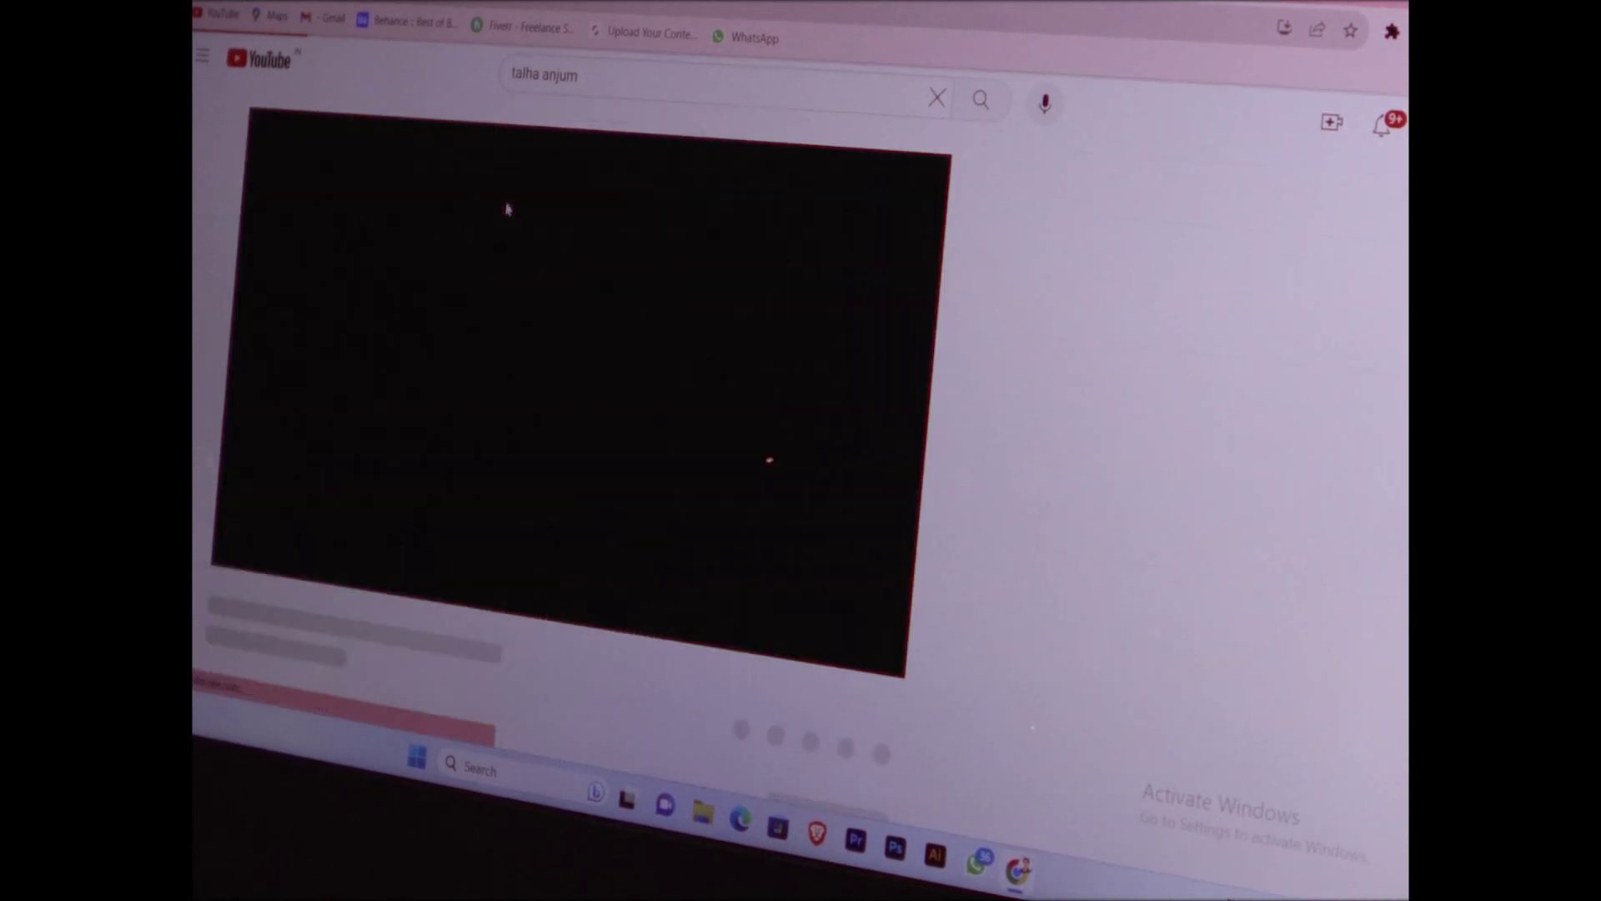
key("alt+Left")
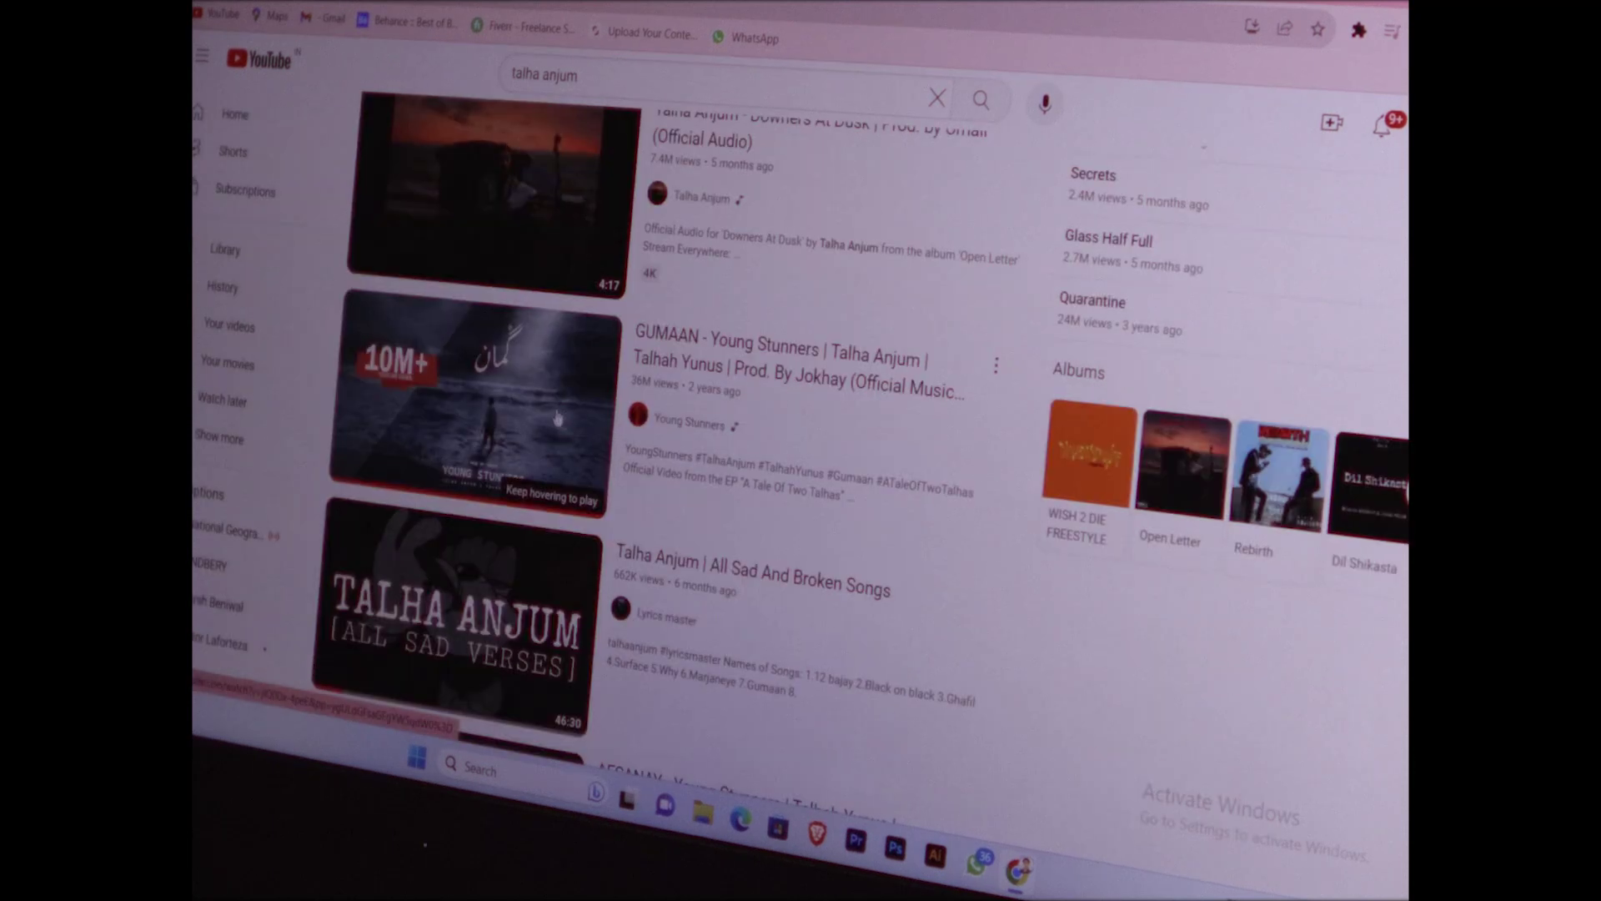
scroll(1000, 380, "down", 1)
left_click(899, 588)
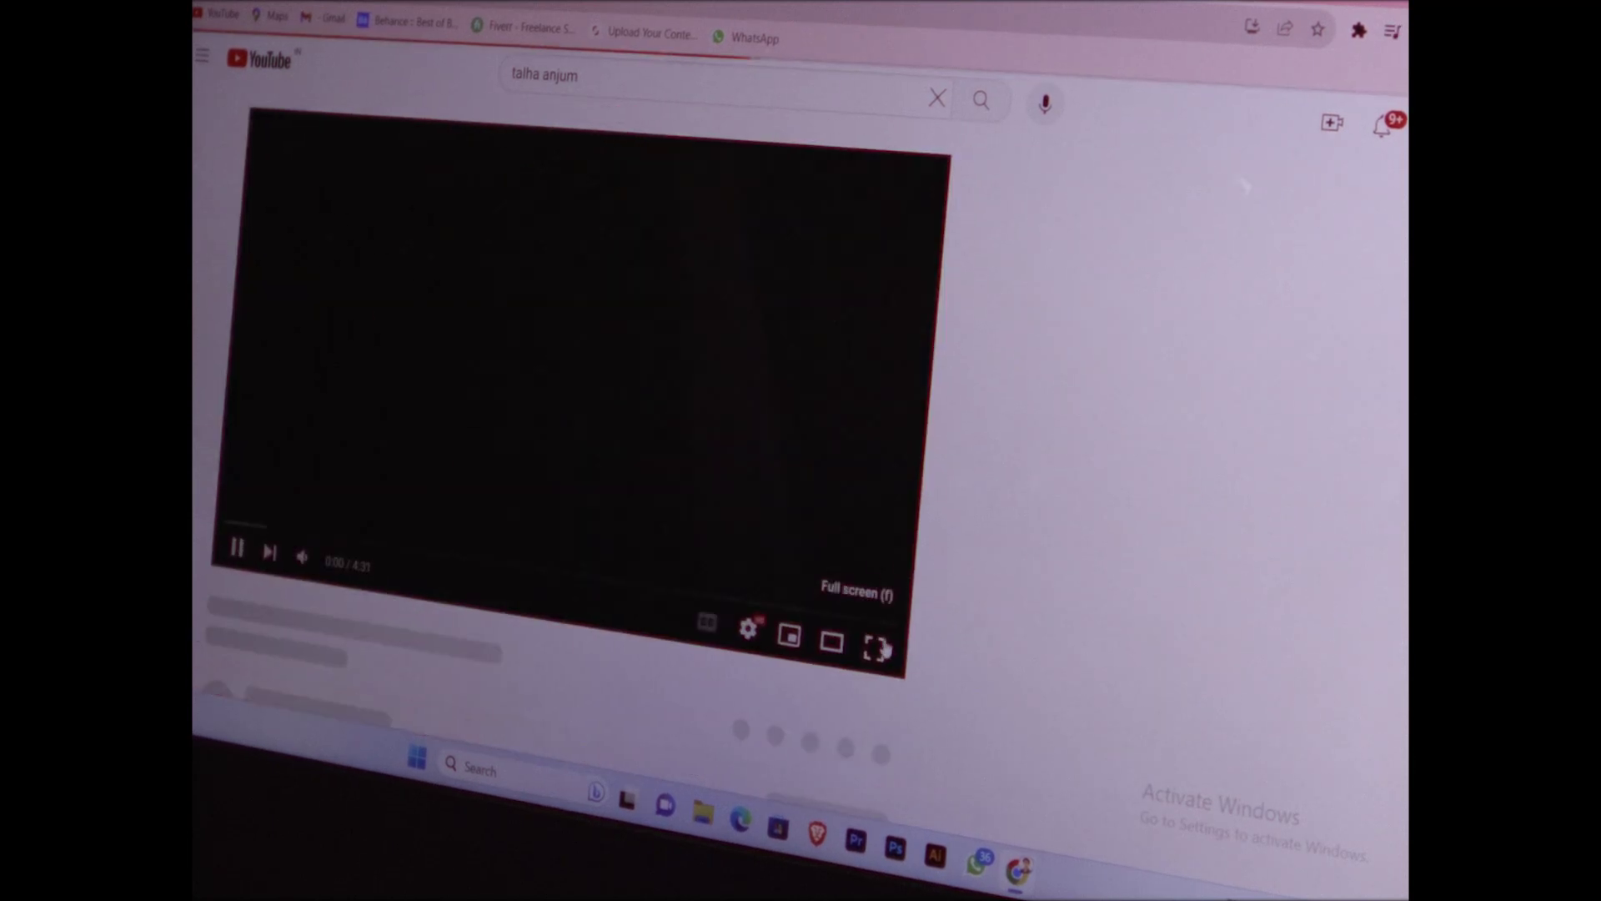